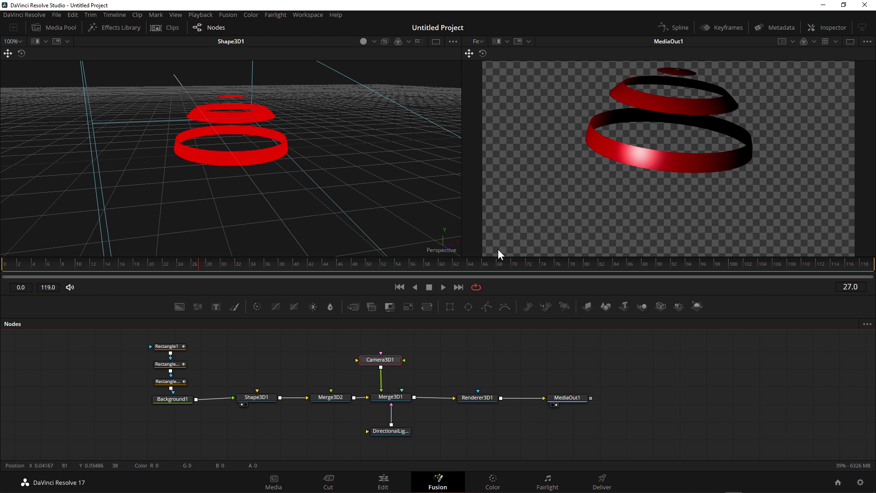
Step: Preview the Shape3D1 and Merge3D2 nodes in the 3D viewer
left_click(258, 397)
key("1")
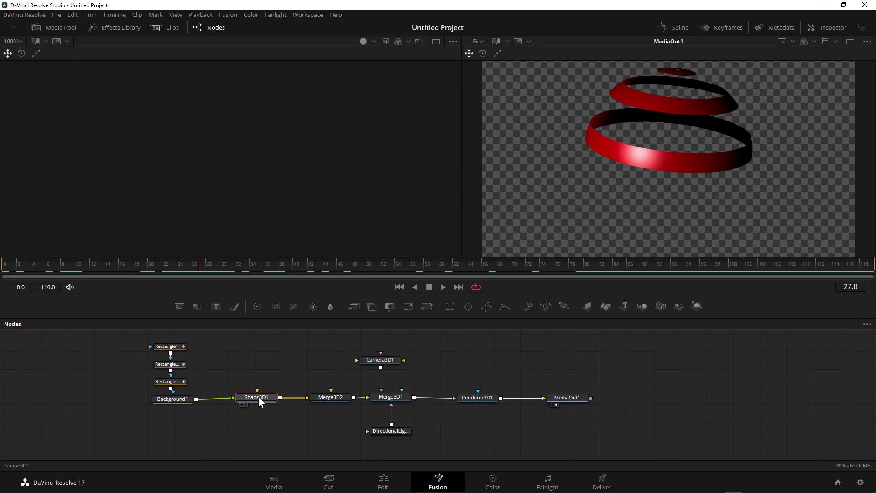
left_click(335, 398)
key("1")
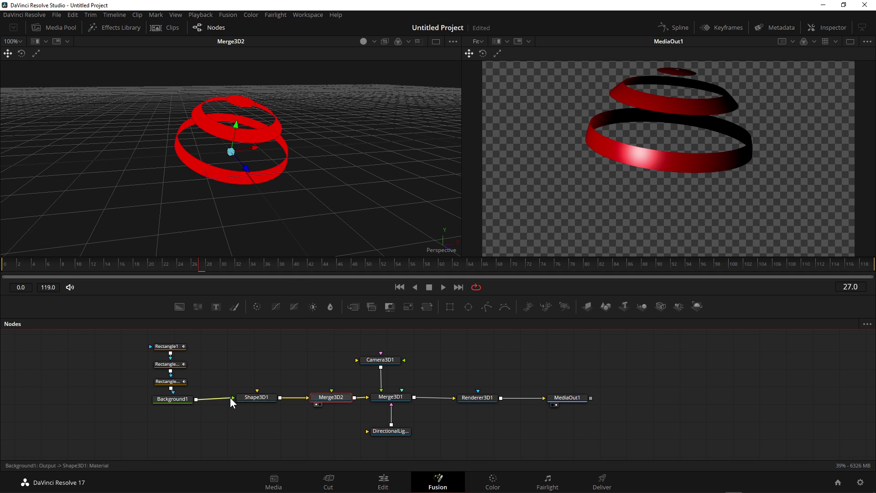
Step: Preview Background1 at frame 34 with its connection to Shape3D1's material input temporarily removed, and restore that connection
left_click_drag(231, 398, 243, 411)
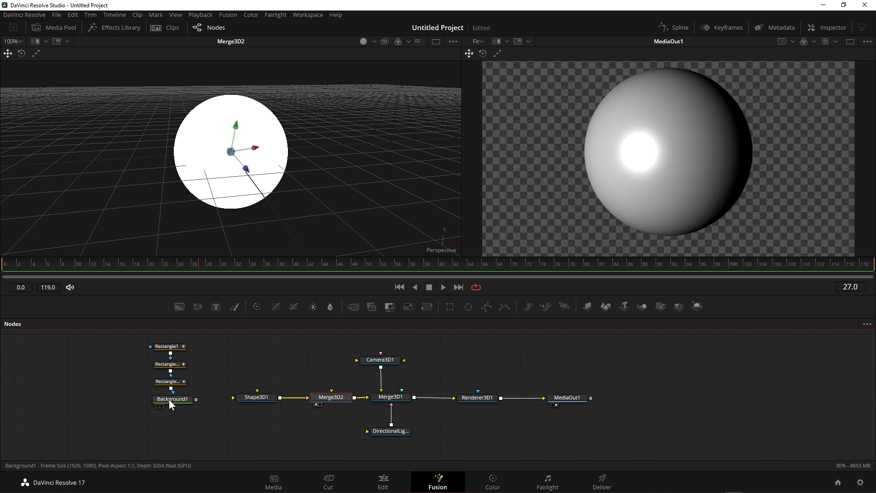
left_click_drag(169, 399, 235, 160)
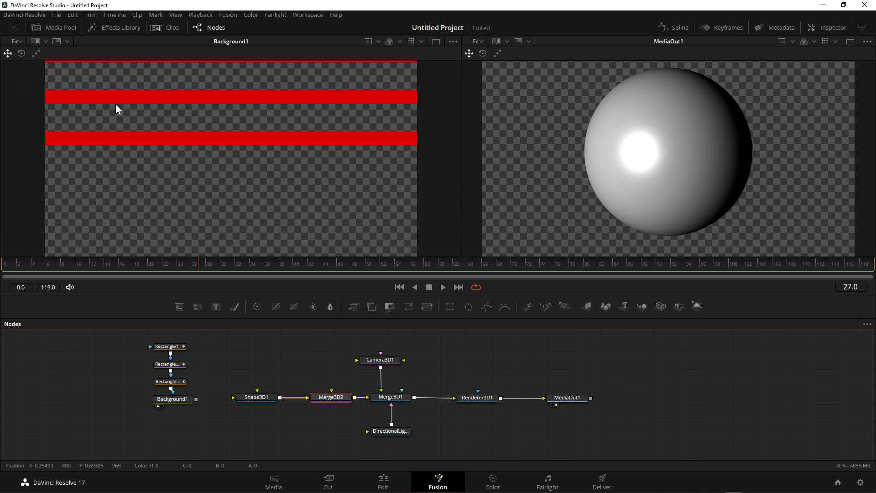
left_click_drag(113, 265, 256, 273)
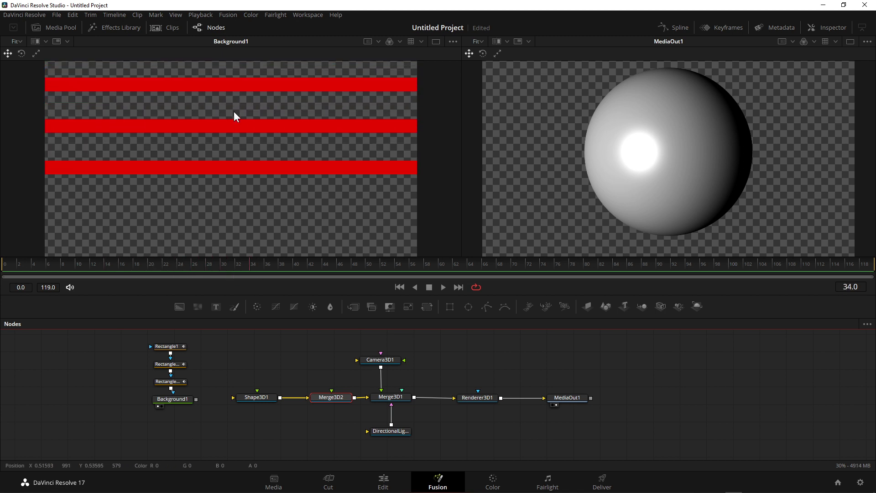
left_click(173, 399)
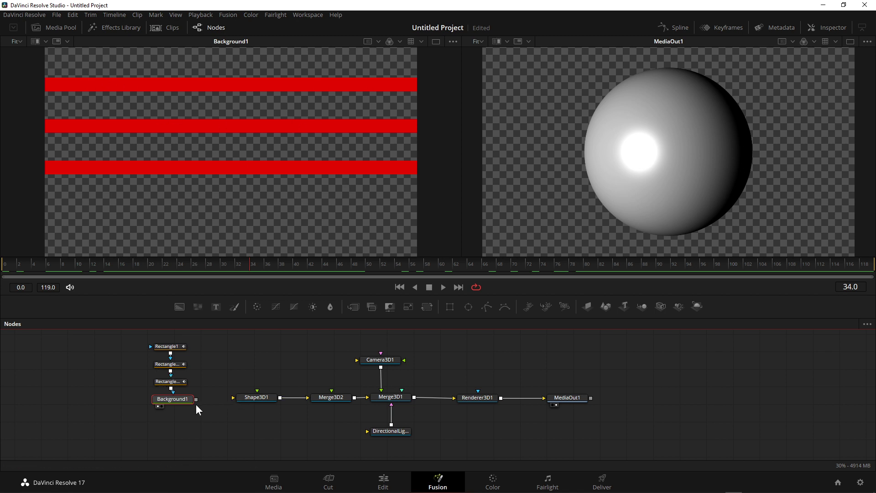
left_click_drag(197, 399, 248, 400)
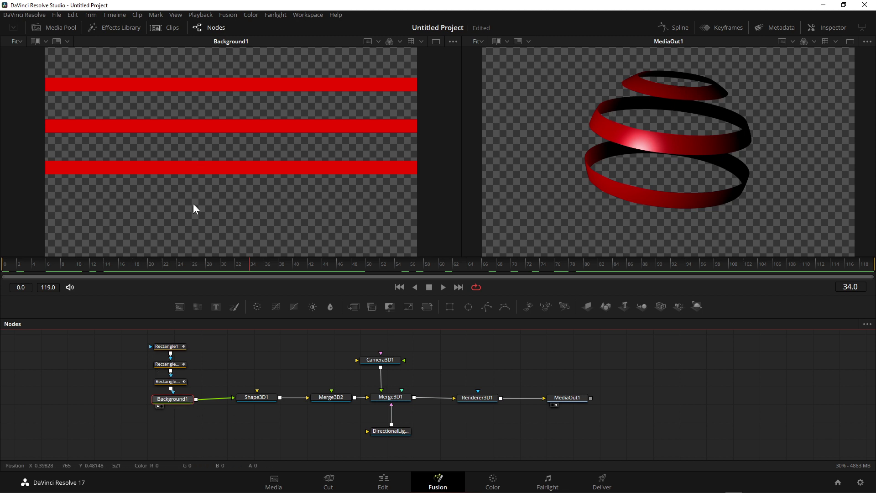
Step: Examine the Rectangle1 mask's stripe animation, scrubbing the timeline to frame 33
left_click(169, 347)
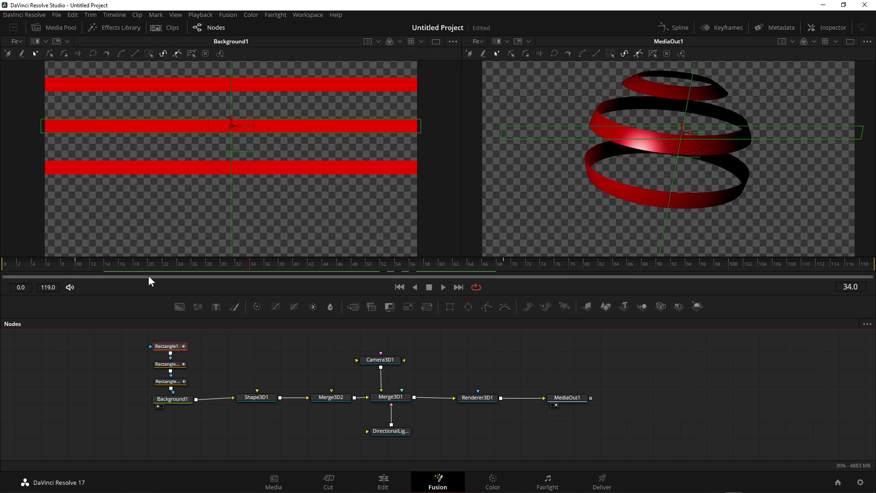
left_click_drag(229, 265, 248, 273)
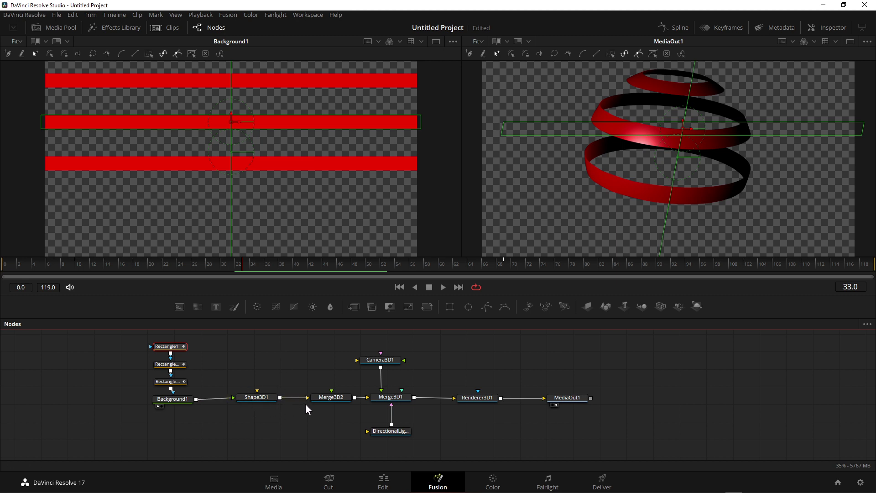
Step: Rotate Merge3D2 to 13.1 in X and 7.9 in Y in its transform settings
left_click_drag(326, 398, 321, 396)
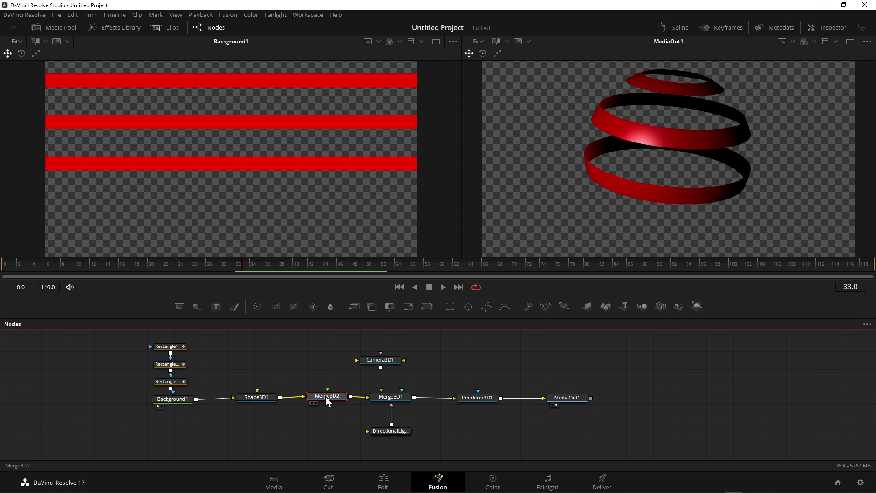
left_click(841, 24)
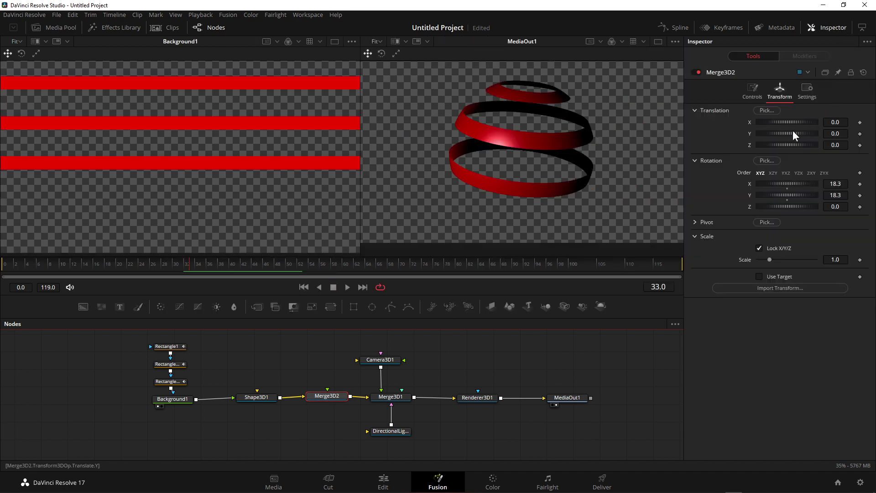
left_click_drag(789, 185, 780, 198)
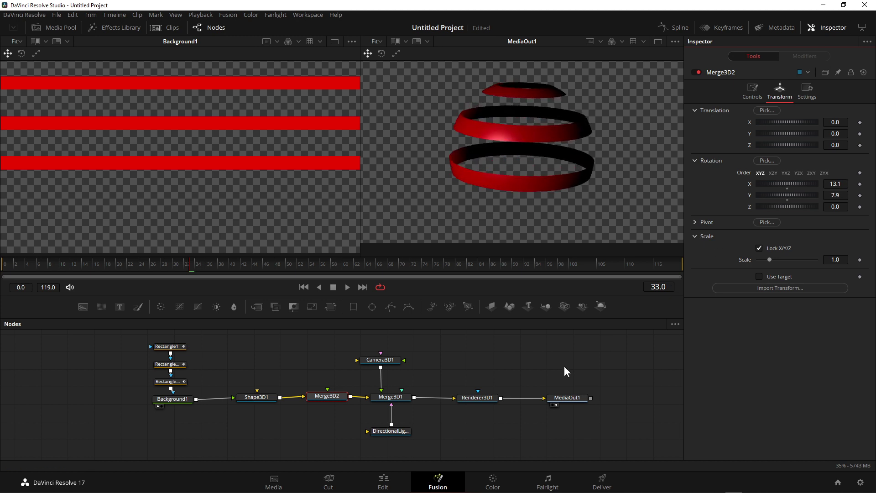
Step: Show the Merge3D1 scene in the 3D viewer and move Camera3D1 slightly farther back from the rings
left_click(380, 360)
left_click_drag(389, 397, 259, 158)
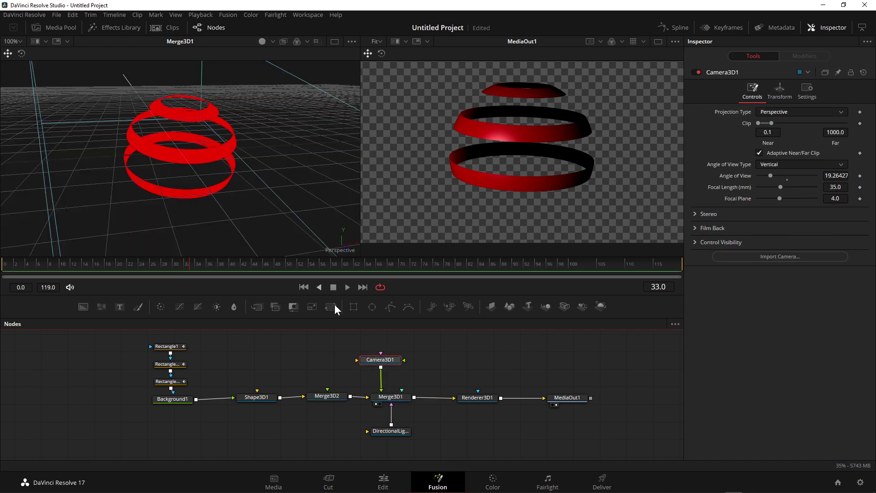
scroll(234, 216, "down", 5)
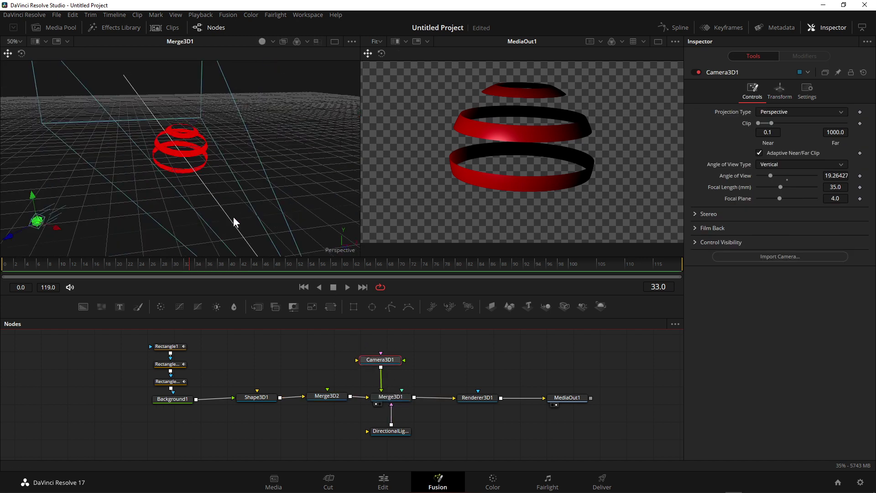
left_click_drag(225, 213, 239, 219)
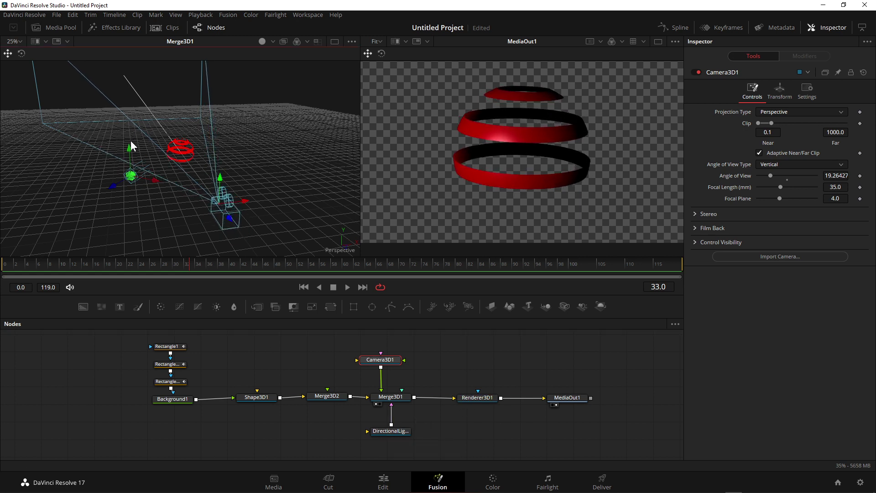
Step: Raise the directional light along its Y axis, save the project, and scrub to frame 37
left_click_drag(129, 145, 129, 125)
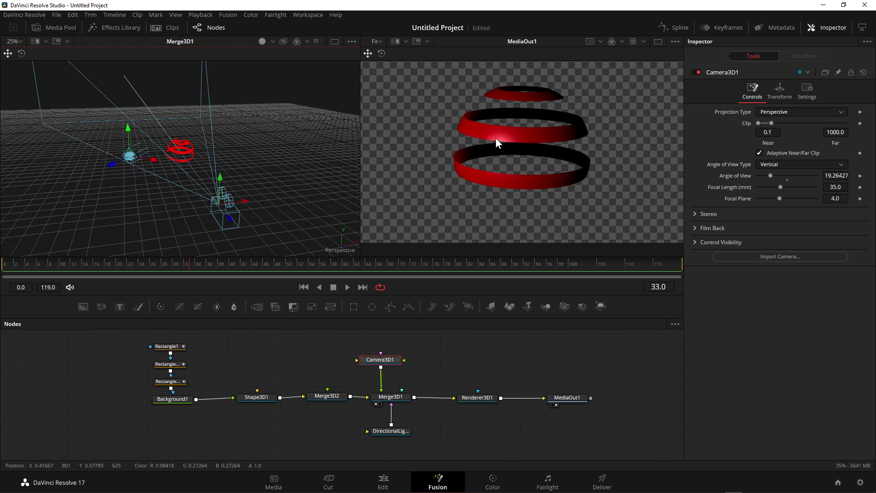
key("ctrl+s")
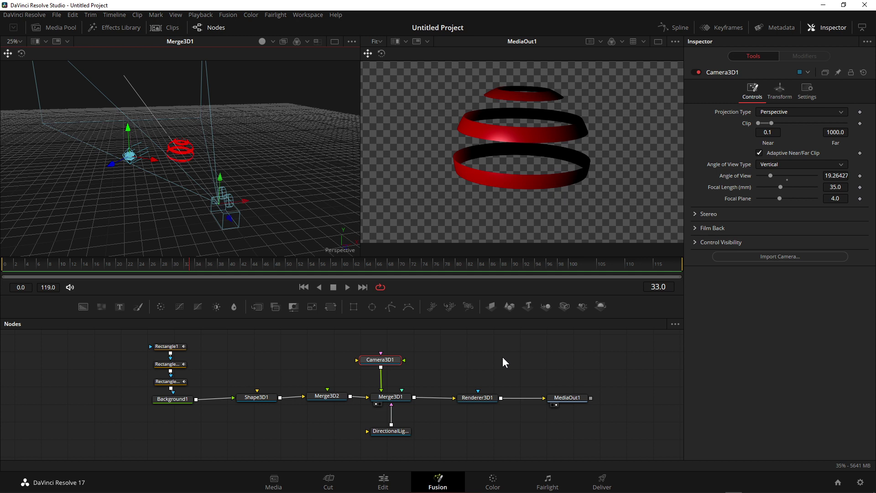
mouse_move(196, 267)
left_mouse_down()
mouse_move(385, 270)
mouse_move(210, 263)
left_mouse_up()
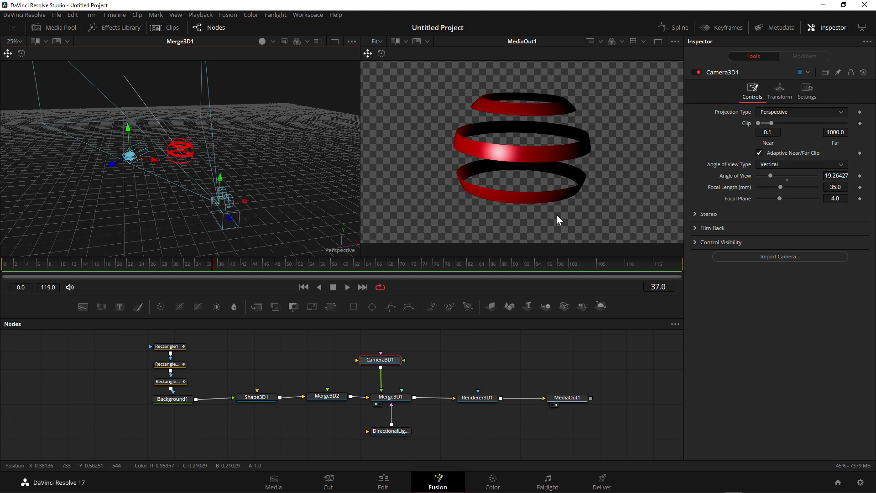
Step: Paste a copy of the Shape3D1 sphere above the node chain and connect its output to Merge3D1
left_click(258, 401)
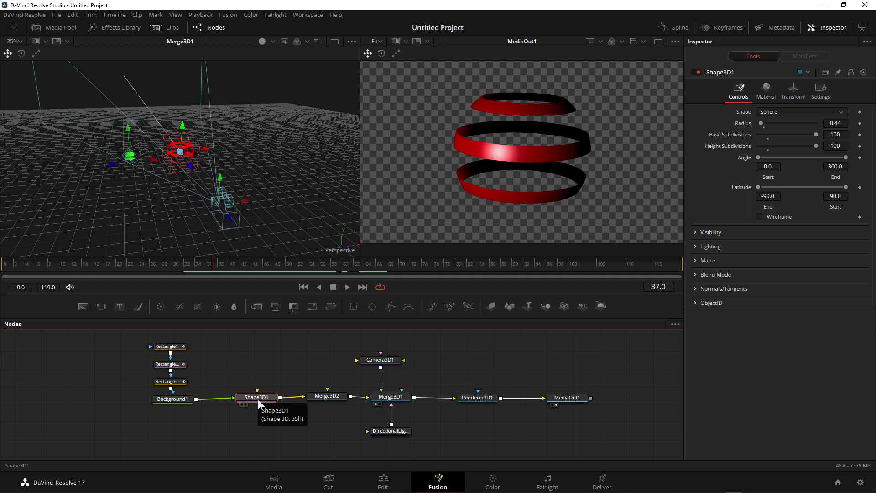
left_click(278, 363)
key("ctrl+v")
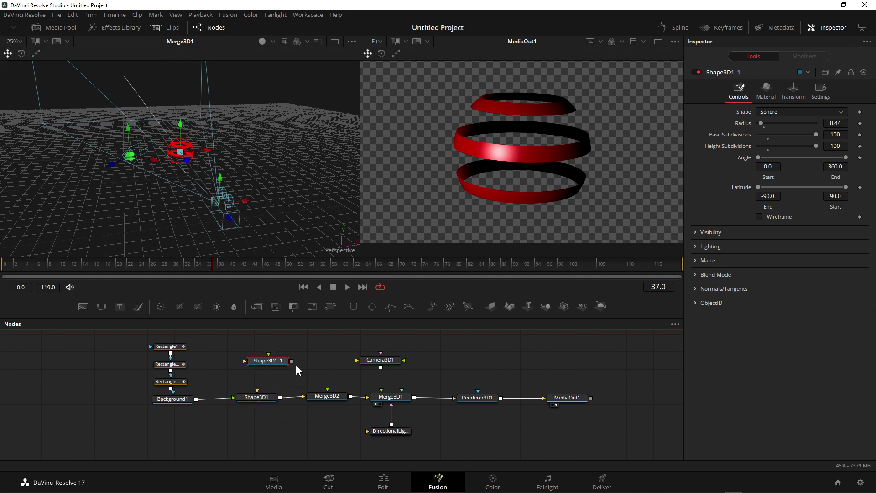
left_click_drag(294, 360, 412, 411)
left_click_drag(291, 361, 384, 395)
Step: Set the copied sphere's radius to 0.3
left_click(270, 361)
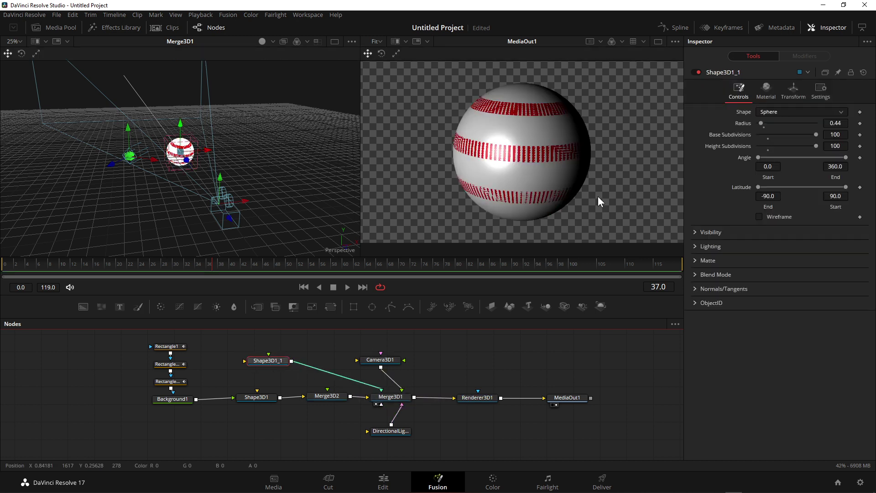
mouse_move(836, 122)
left_mouse_down()
mouse_move(808, 123)
mouse_move(833, 123)
left_mouse_up()
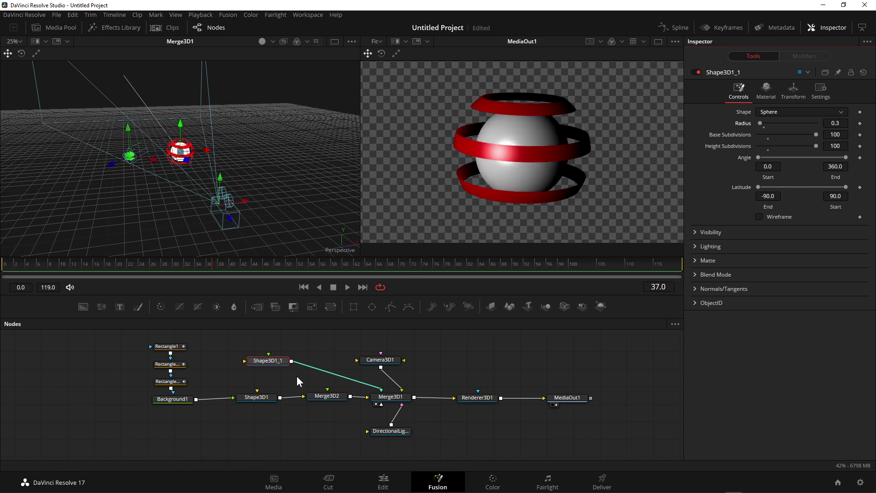
Step: Tidy the node layout around Merge3D1 by repositioning the copied sphere, Camera3D1 and DirectionalLight1 nodes
scroll(307, 378, "up", 3)
left_click_drag(274, 395, 309, 386)
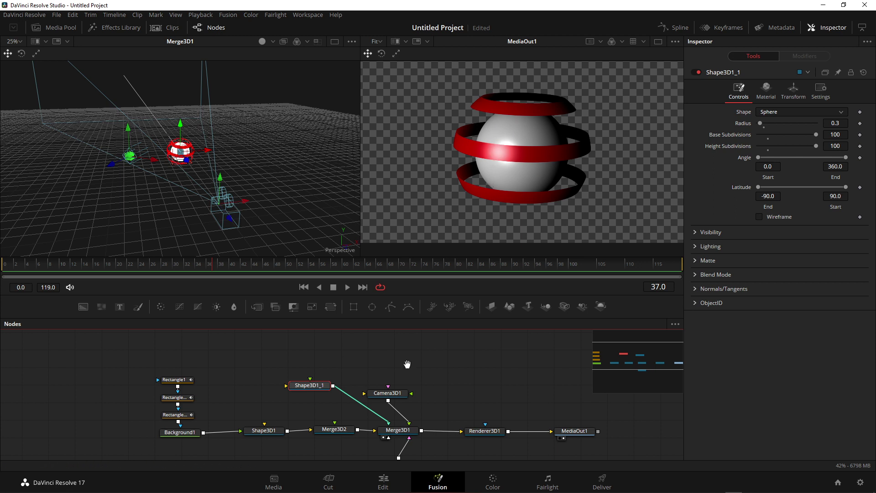
left_click_drag(408, 364, 391, 346)
scroll(485, 365, "down", 2)
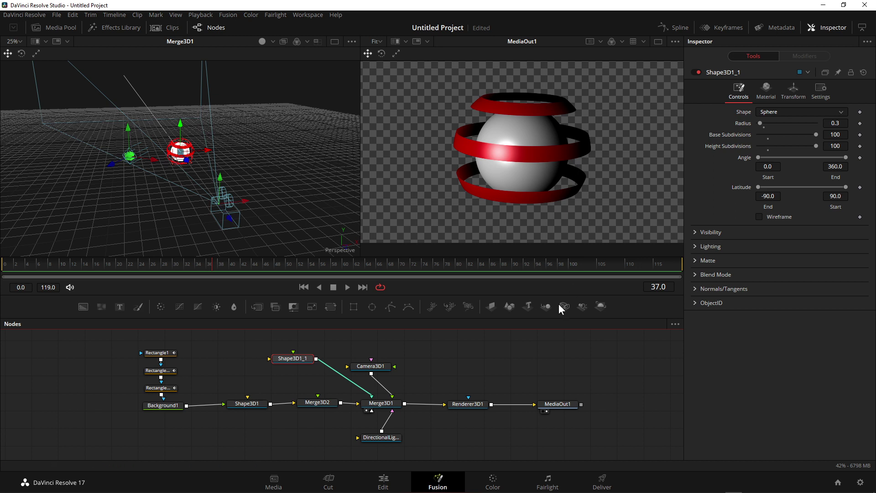
left_click_drag(374, 372, 407, 377)
left_click_drag(389, 439, 407, 438)
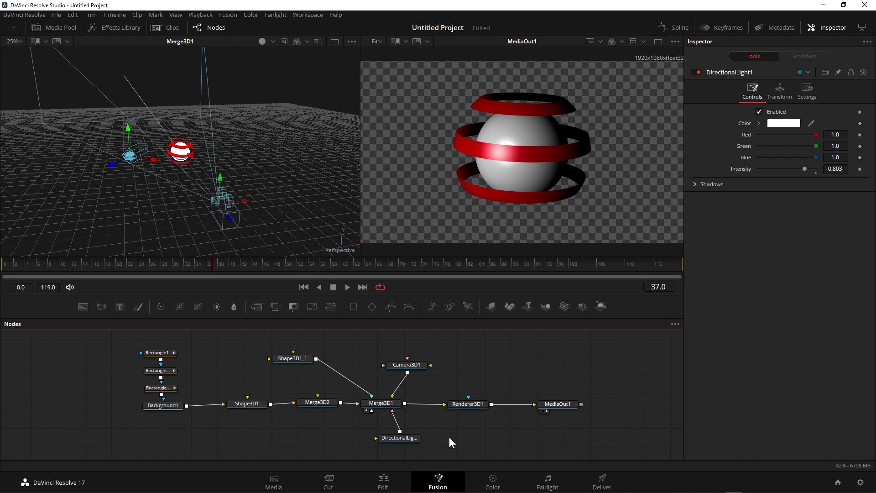
left_click_drag(286, 360, 318, 360)
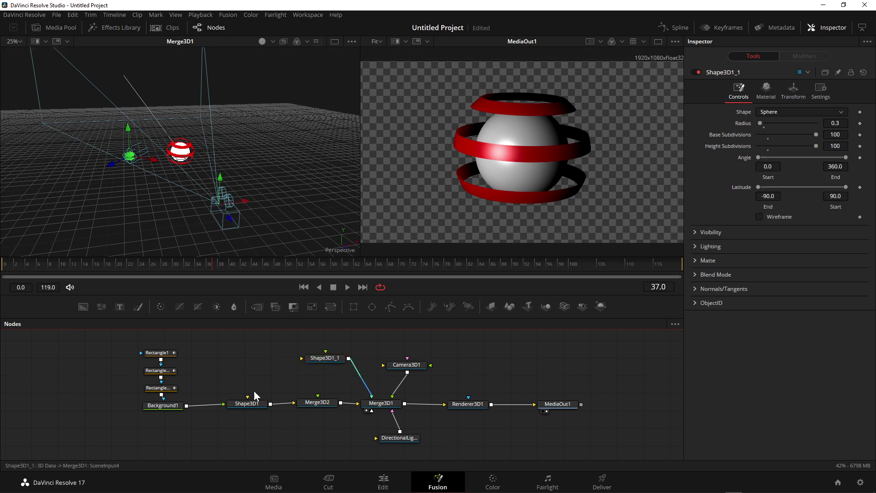